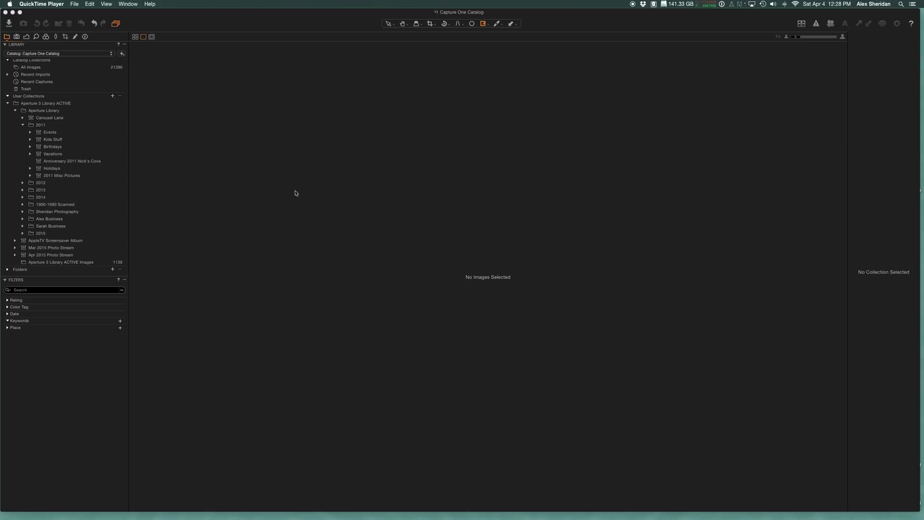
- Switch Spaces back and forth past Aperture and Capture One to reach the Finder desktop
{"action": "key", "text": "ctrl+Left"}
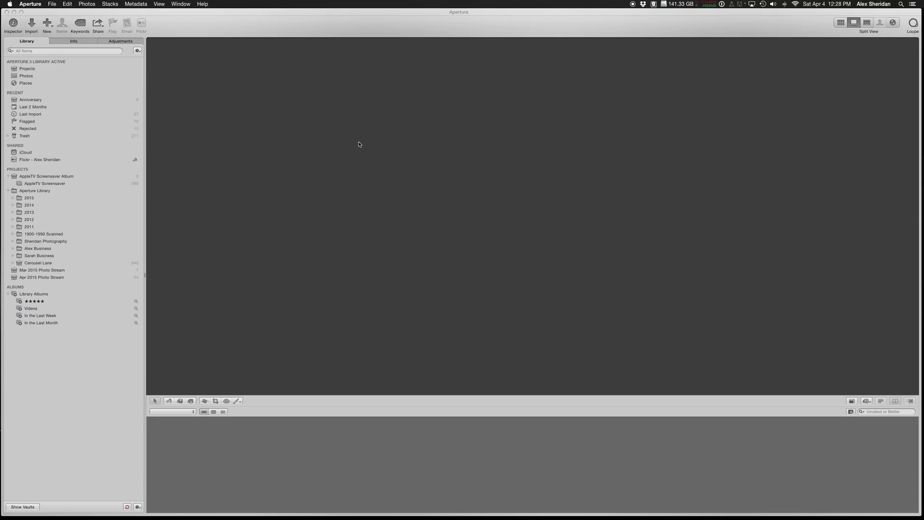
{"action": "key", "text": "ctrl+Right"}
{"action": "key", "text": "ctrl+Left"}
{"action": "key", "text": "ctrl+Right"}
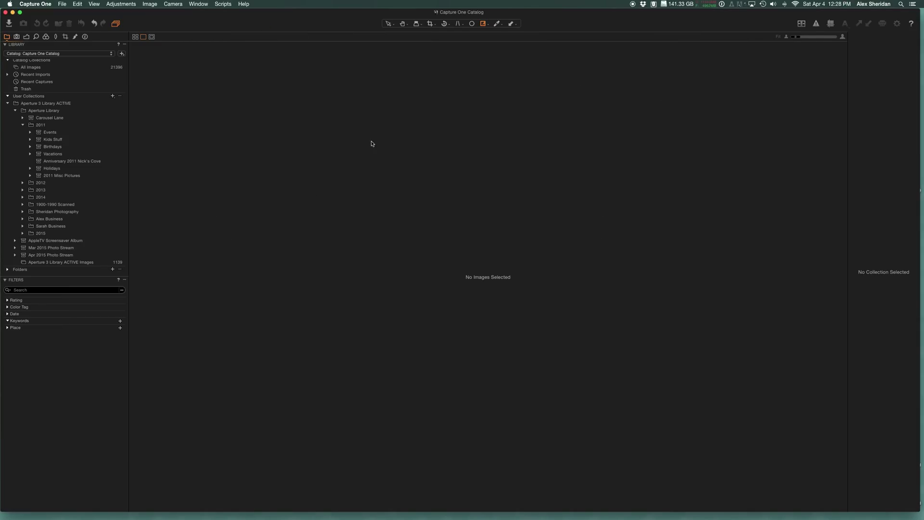
- Open the iMac 2TB HD drive and widen its file column so full library names show
{"action": "key", "text": "ctrl+Right"}
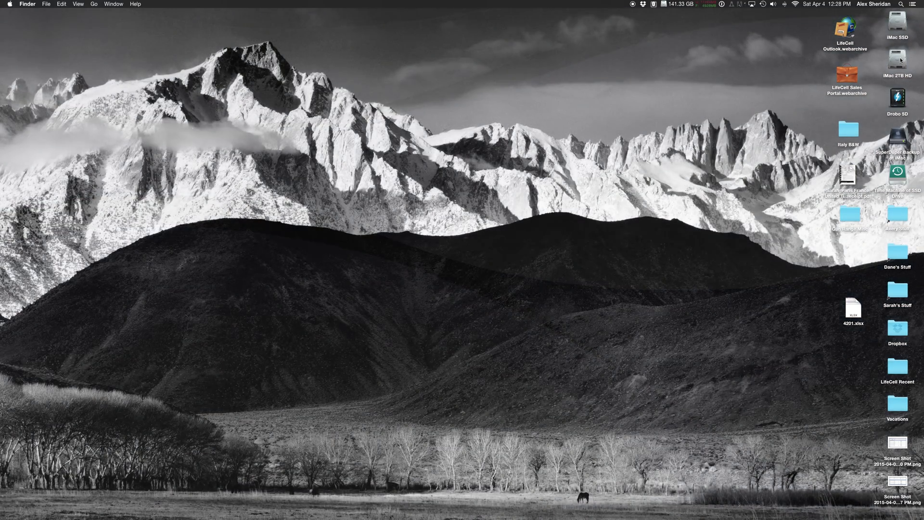
{"action": "double_click", "coordinate": [898, 59]}
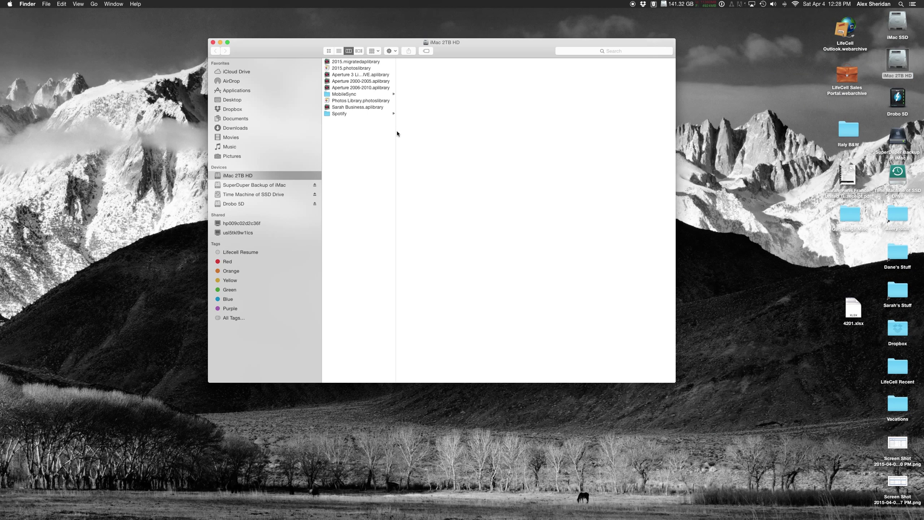
{"action": "left_click_drag", "start_coordinate": [396, 133], "coordinate": [574, 139]}
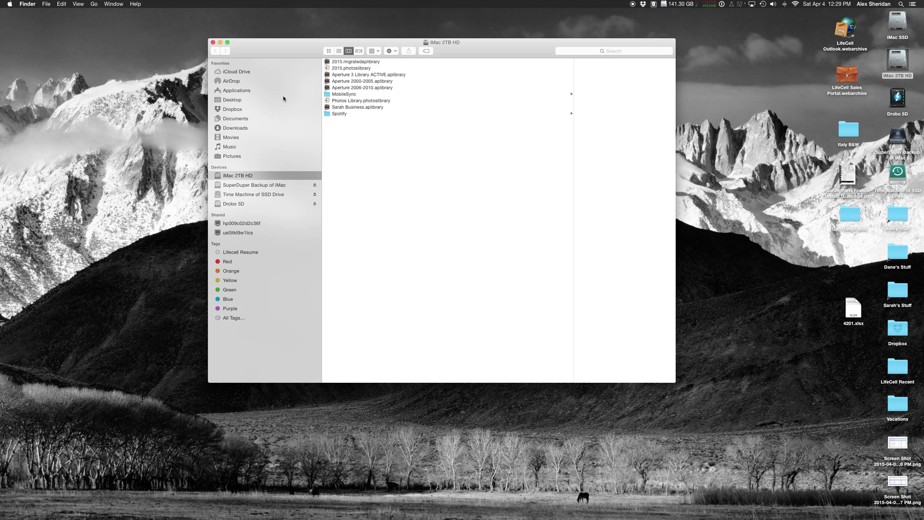
- Switch Spaces back to the Capture One catalog holding 21396 imported Aperture images
{"action": "key", "text": "ctrl+Right"}
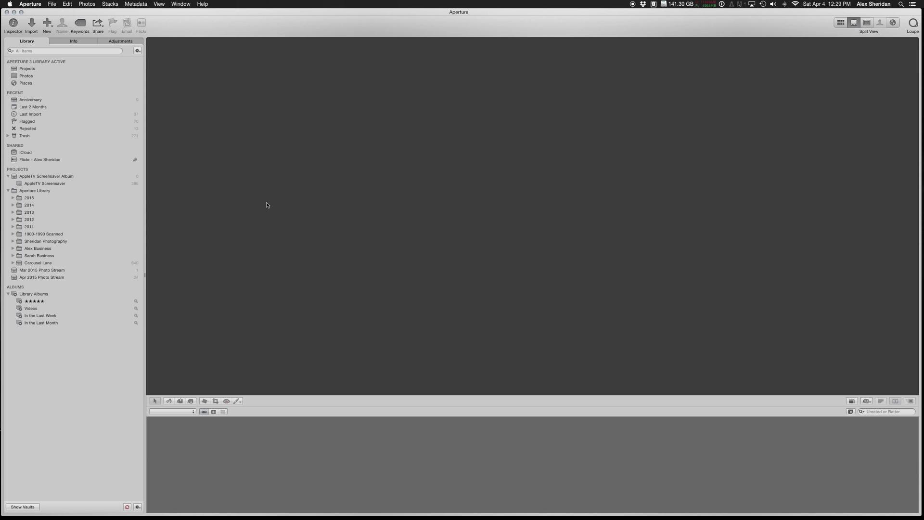
{"action": "key", "text": "ctrl+Right"}
{"action": "key", "text": "ctrl+Right"}
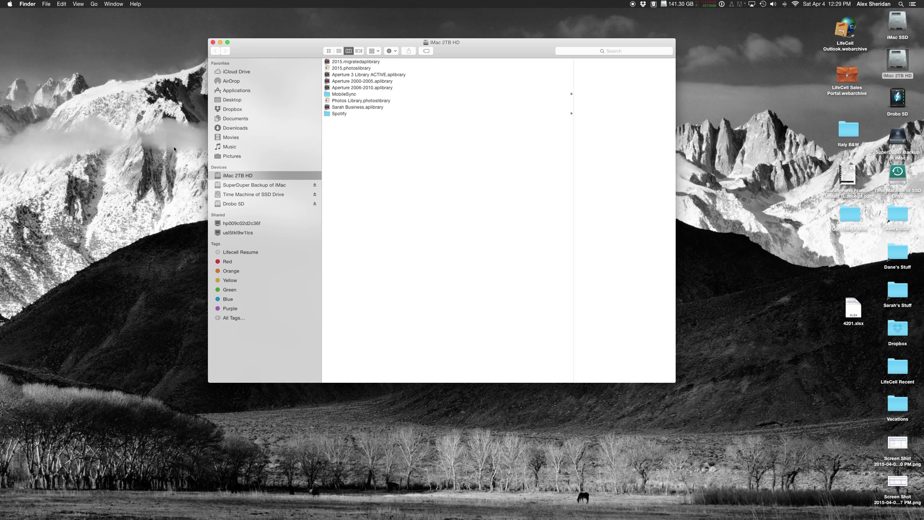
{"action": "key", "text": "ctrl+Left"}
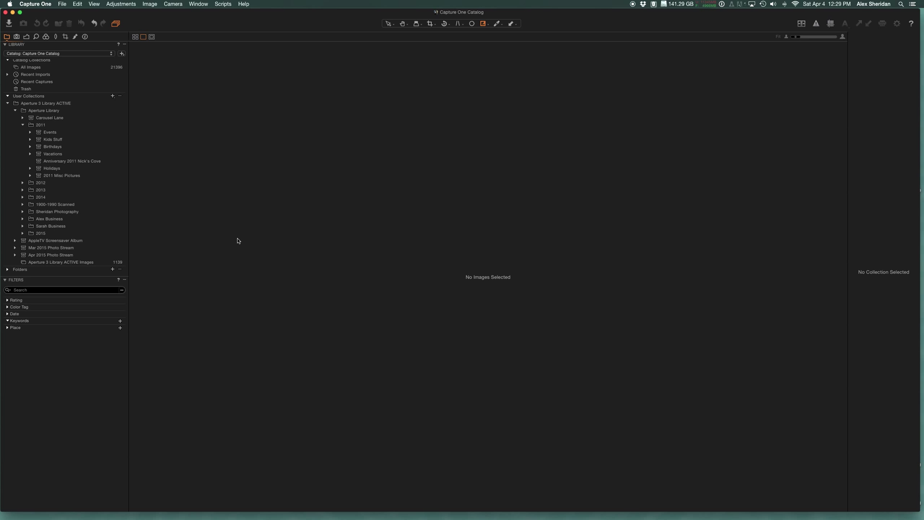
{"action": "key", "text": "ctrl+Right"}
- Switch to the full-screen Aperture library Space, briefly glancing at the Finder desktop
{"action": "key", "text": "ctrl+Left"}
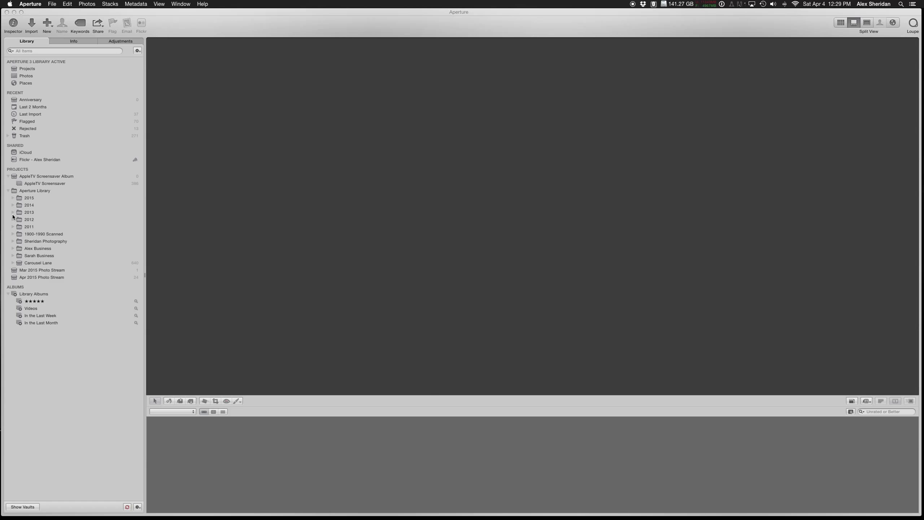
{"action": "key", "text": "ctrl+Right"}
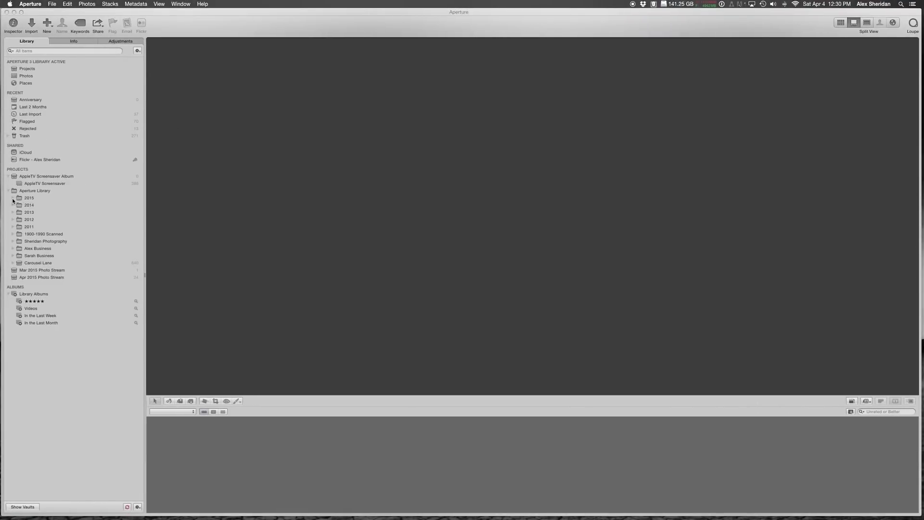
- Expand the 2014 folder in Aperture's Library sidebar, collapsing 2015, Vacations and Misc Pictures
{"action": "left_click", "coordinate": [13, 198]}
{"action": "left_click", "coordinate": [13, 198]}
{"action": "left_click", "coordinate": [13, 206]}
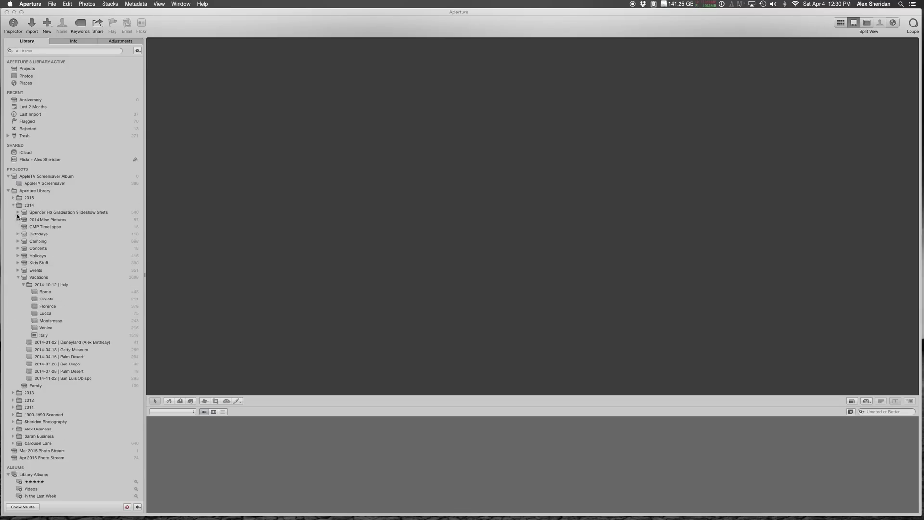
{"action": "left_click", "coordinate": [23, 285]}
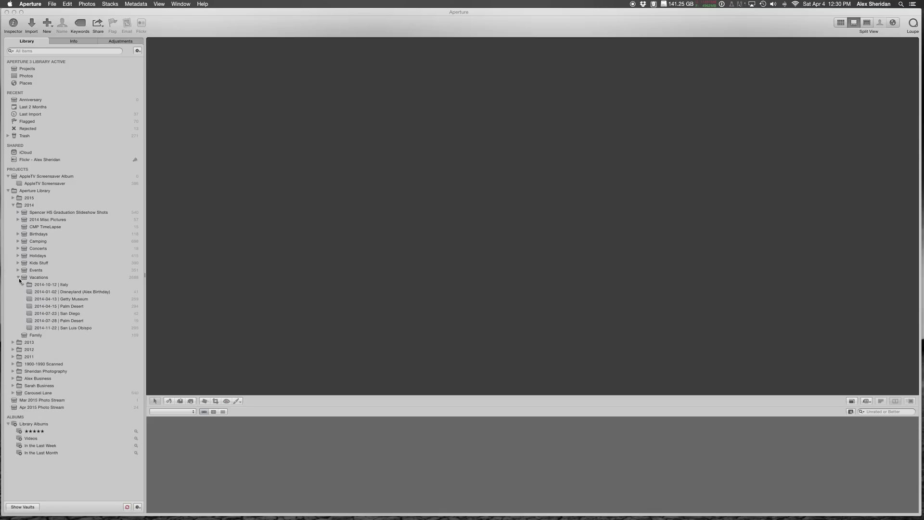
{"action": "left_click", "coordinate": [18, 277]}
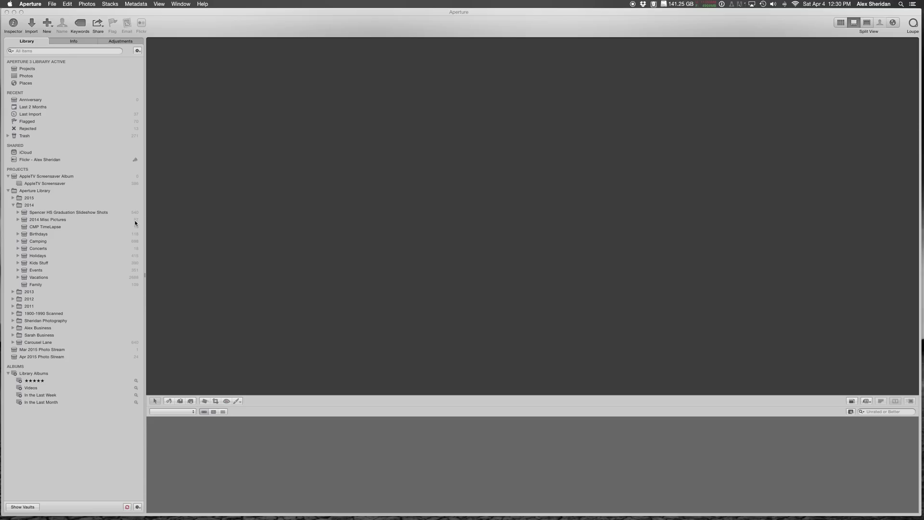
{"action": "left_click", "coordinate": [18, 220]}
{"action": "left_click", "coordinate": [18, 220]}
- Expand 2014 > Birthdays and open the 2014-11-01 album, showing its 9 photos
{"action": "left_click", "coordinate": [17, 234]}
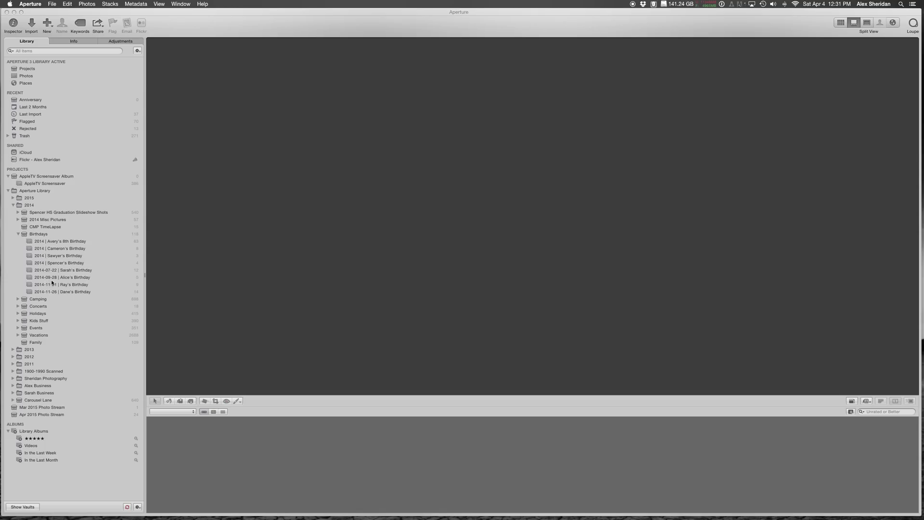
{"action": "left_click", "coordinate": [66, 287]}
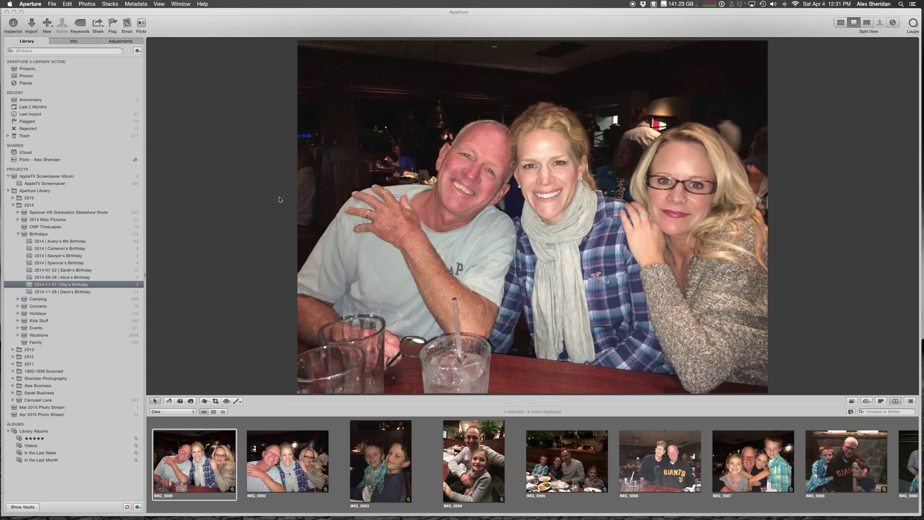
- In Capture One, open User Collections 2014 > Birthdays > 2014-11-01 and widen the library panel
{"action": "key", "text": "ctrl+Right"}
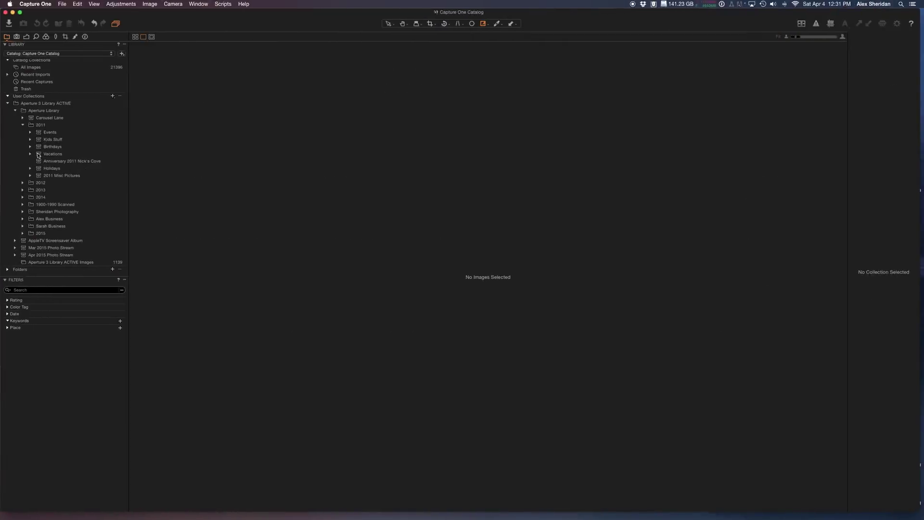
{"action": "left_click", "coordinate": [22, 197]}
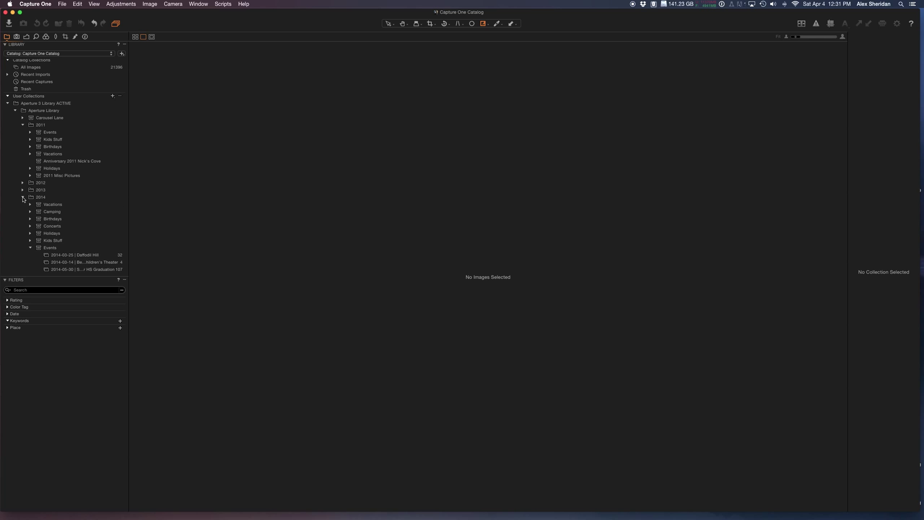
{"action": "left_click", "coordinate": [30, 219]}
{"action": "scroll", "coordinate": [87, 214], "scroll_direction": "down", "scroll_amount": 5}
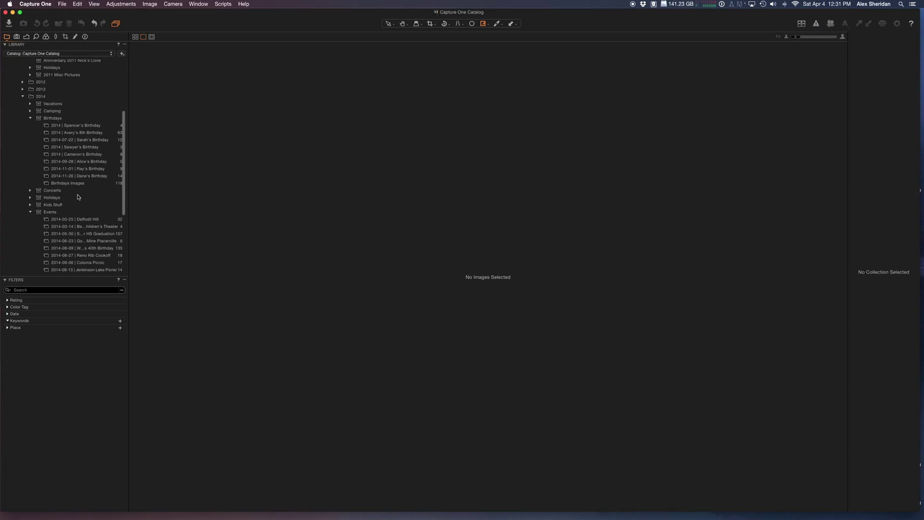
{"action": "left_click", "coordinate": [81, 170]}
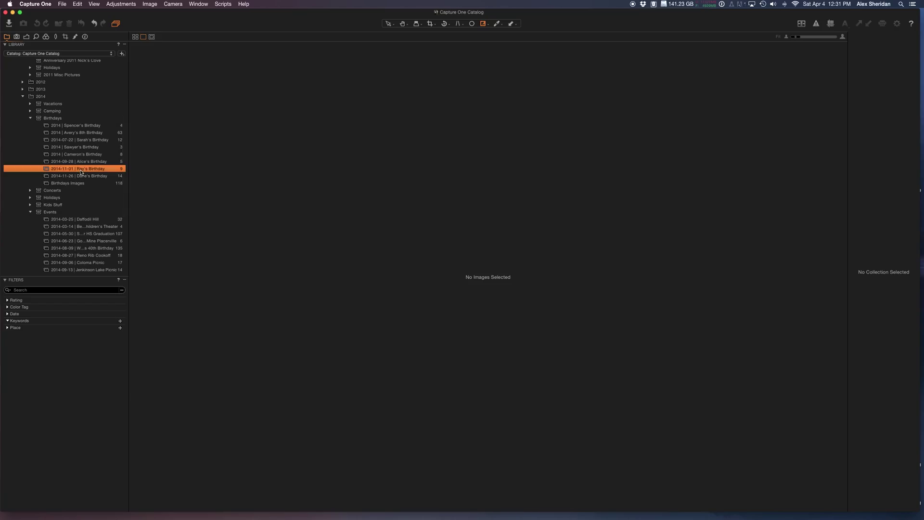
{"action": "left_click_drag", "start_coordinate": [129, 181], "coordinate": [152, 182]}
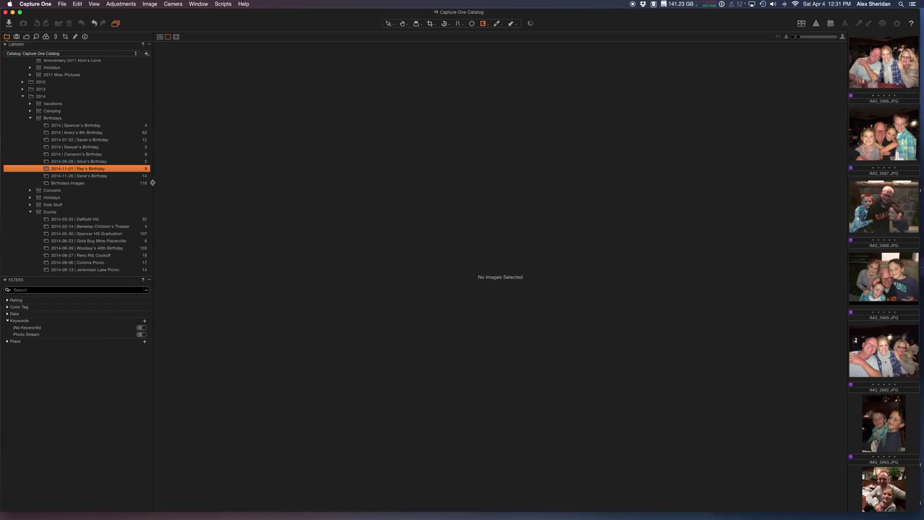
- View photo IMG_5986 in the Capture One viewer, then return to the Finder desktop
{"action": "left_click", "coordinate": [876, 279]}
{"action": "left_click", "coordinate": [895, 67]}
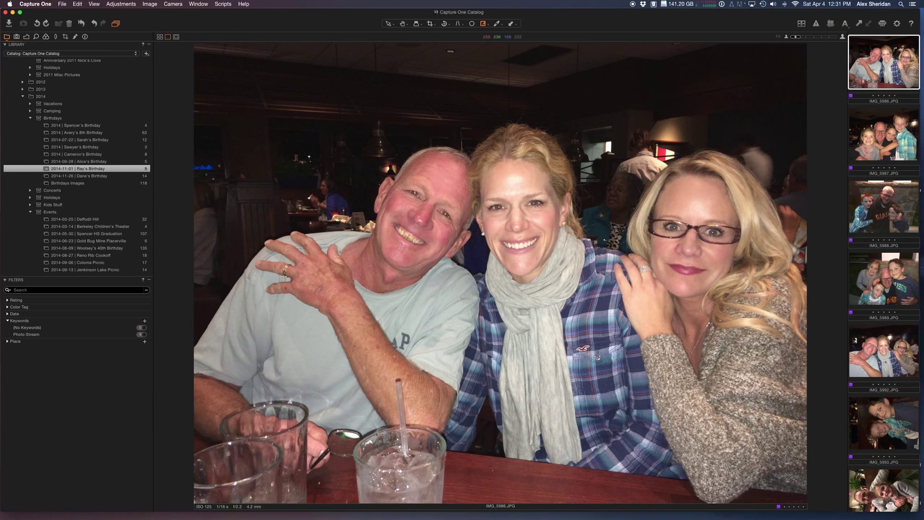
{"action": "key", "text": "ctrl+Right"}
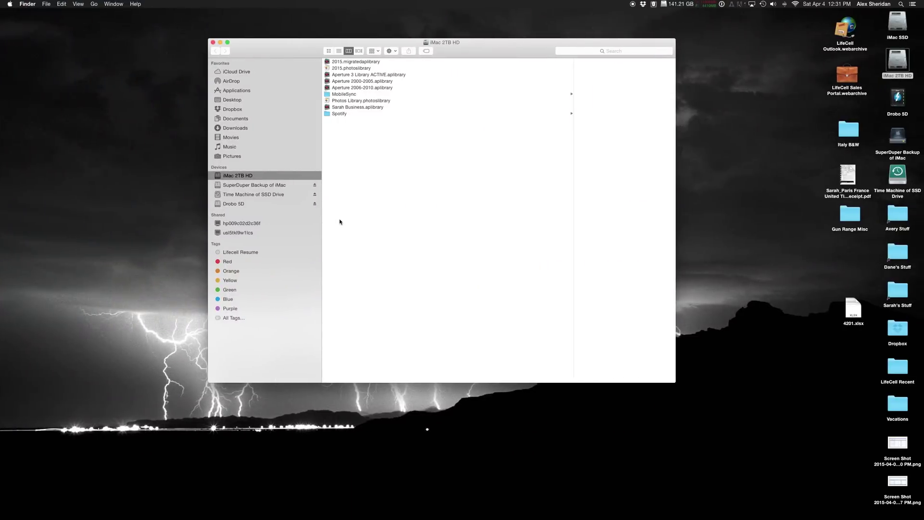